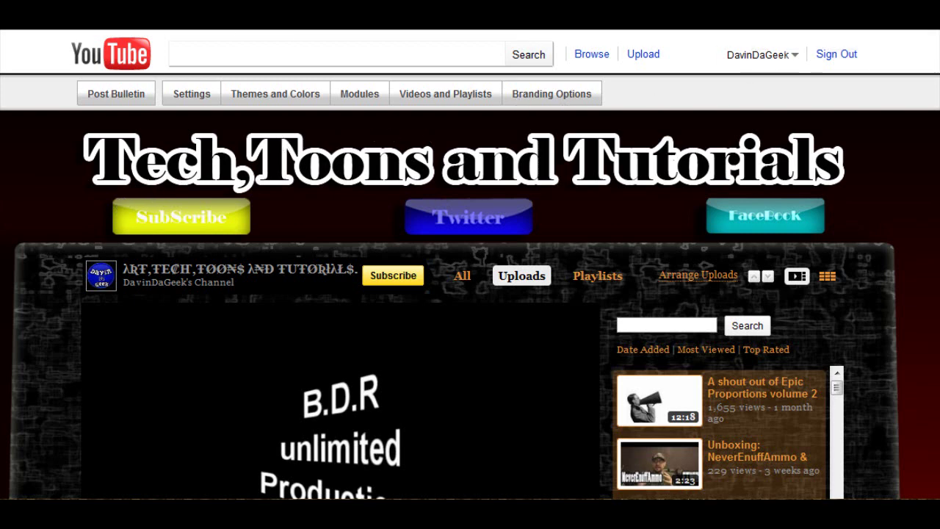
Switch from the YouTube channel page to the image-maps.com Online Image Mapping Tool tab.
key(ctrl+Tab)
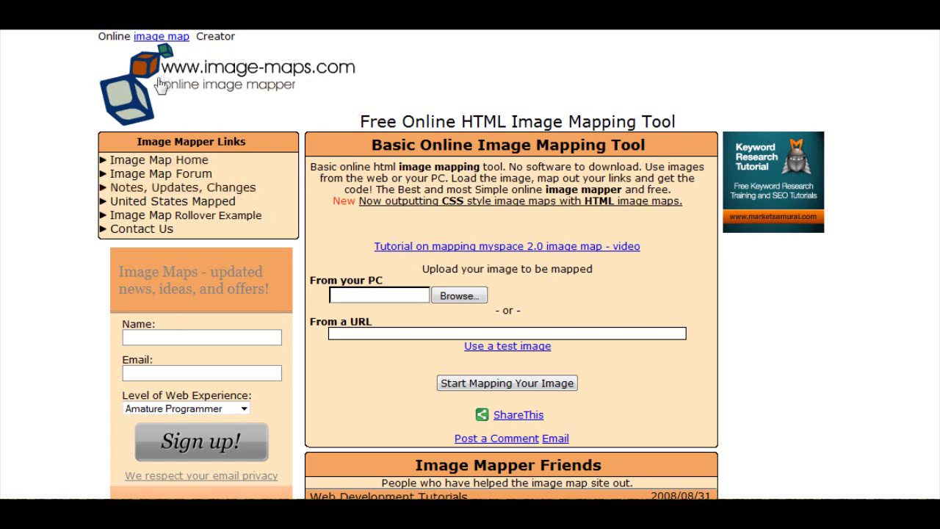
Upload the Banner PNG file from the computer and begin mapping it.
click(456, 296)
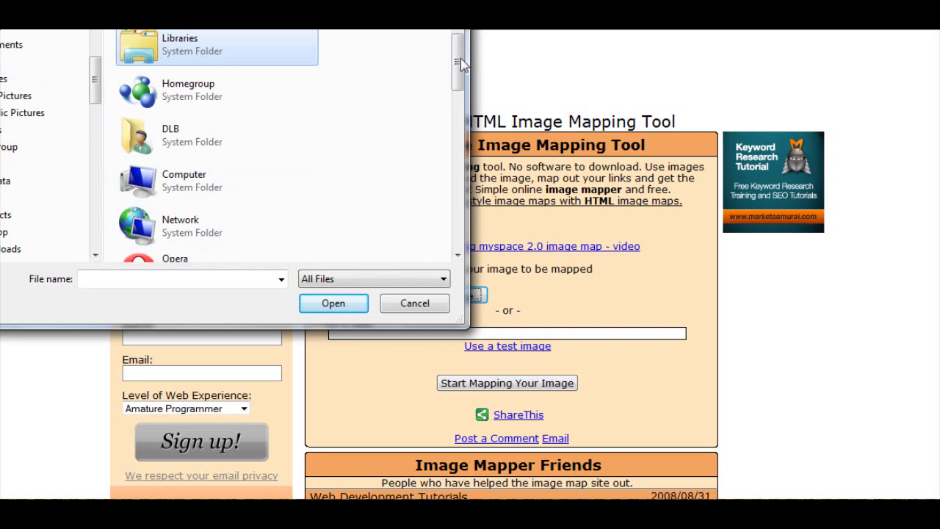
drag(458, 58, 445, 201)
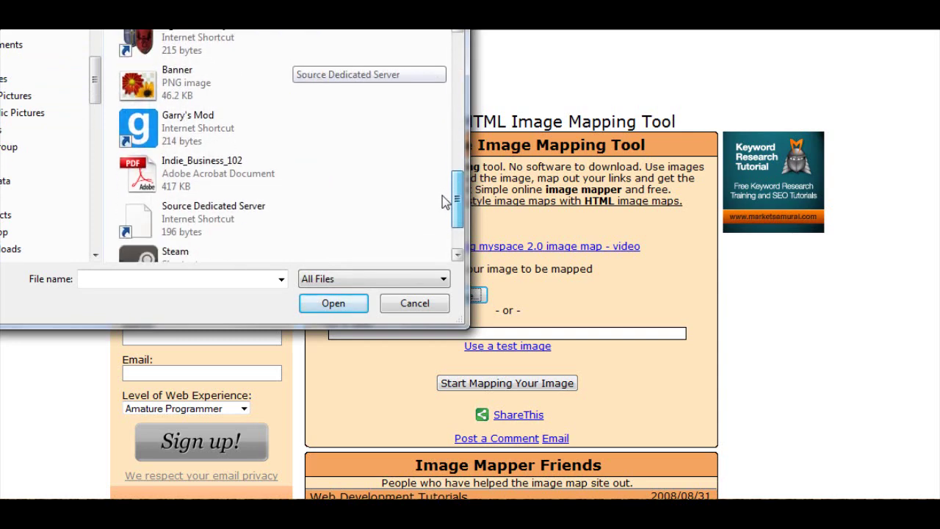
click(138, 87)
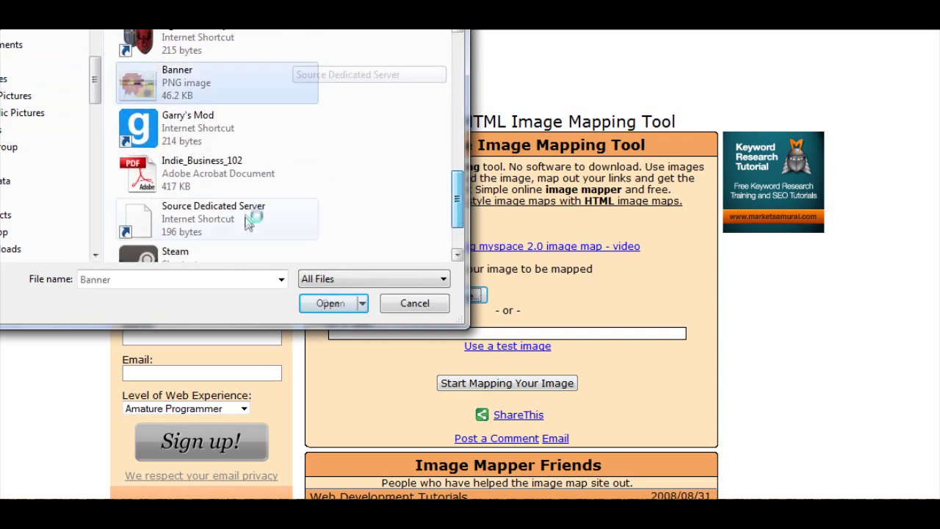
click(331, 304)
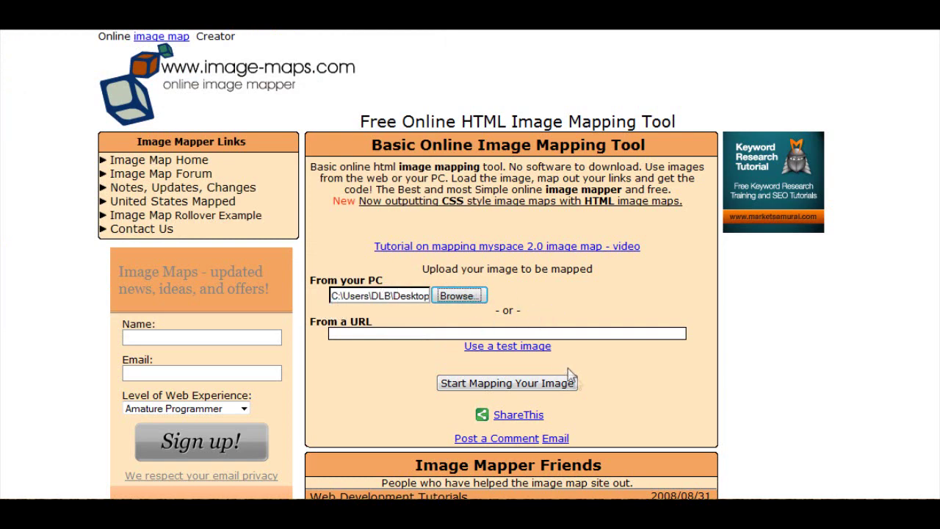
click(534, 388)
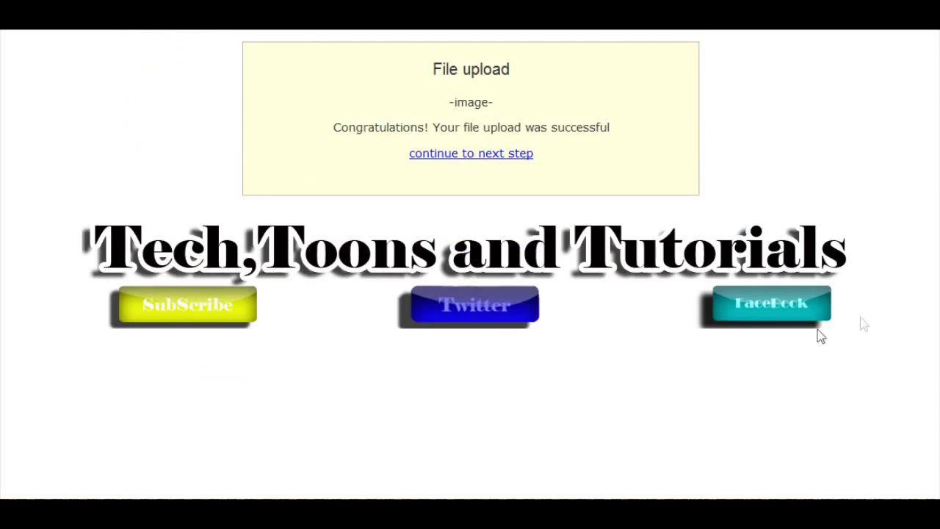
Continue from the upload confirmation into the Image Map Tool Box editor with the banner.
click(429, 156)
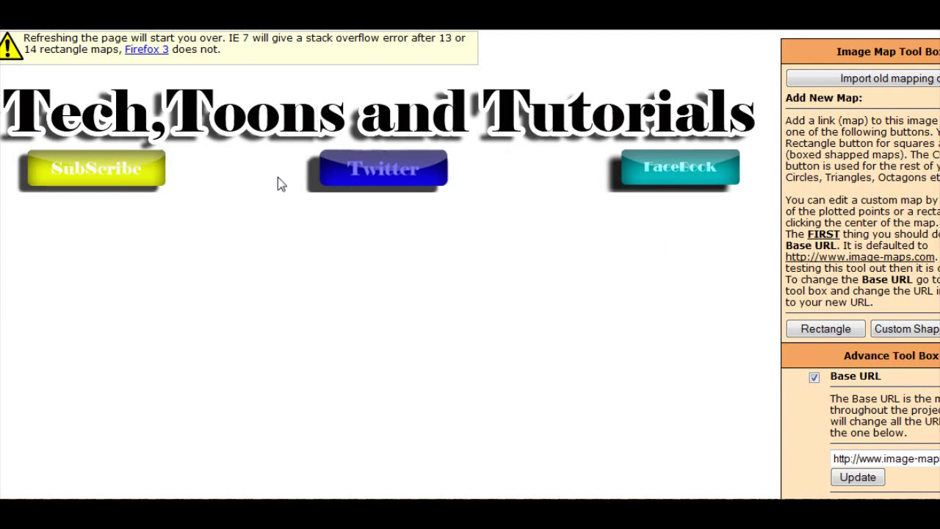
Draw a rectangular link area and fit it tightly over the SubScribe button.
click(825, 331)
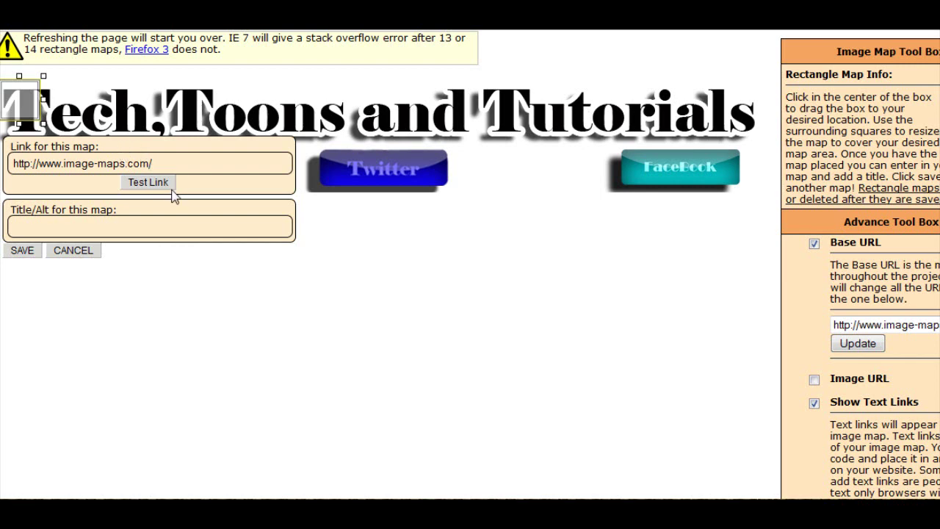
drag(15, 89, 209, 163)
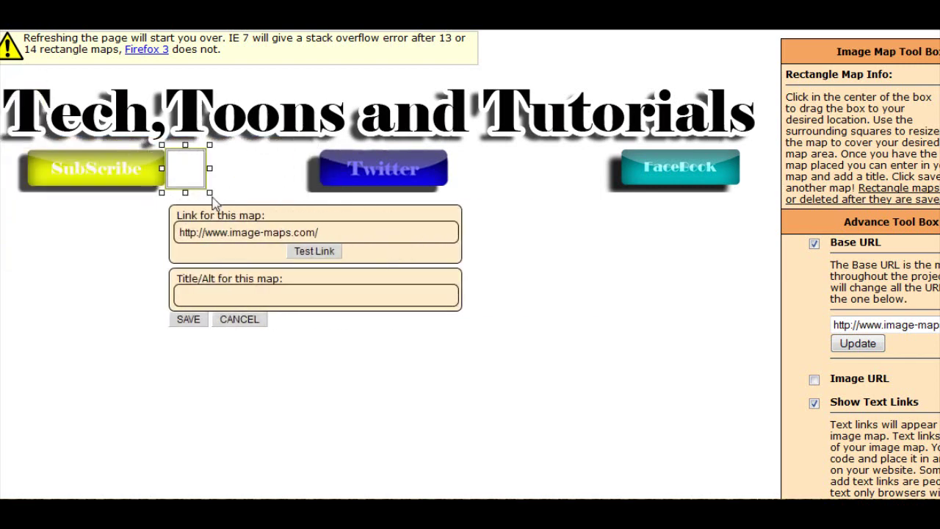
drag(184, 165, 51, 167)
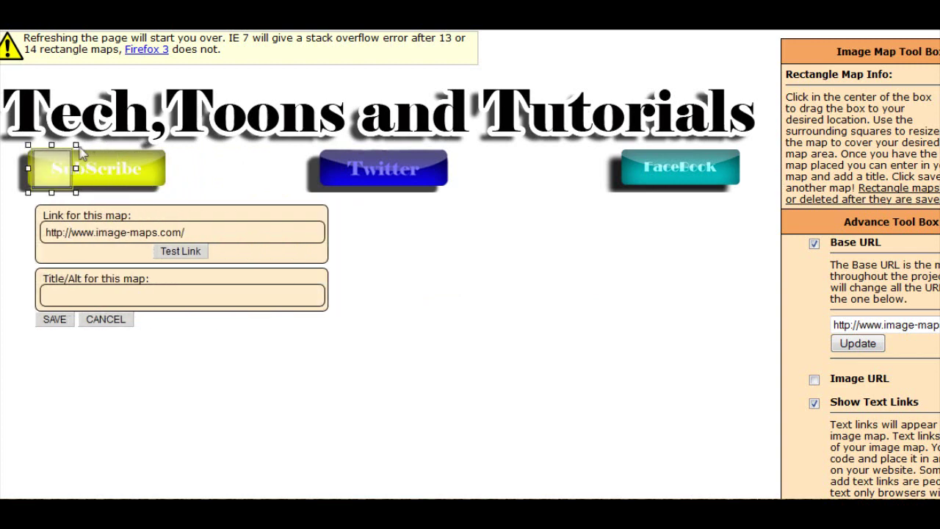
drag(77, 143, 788, 79)
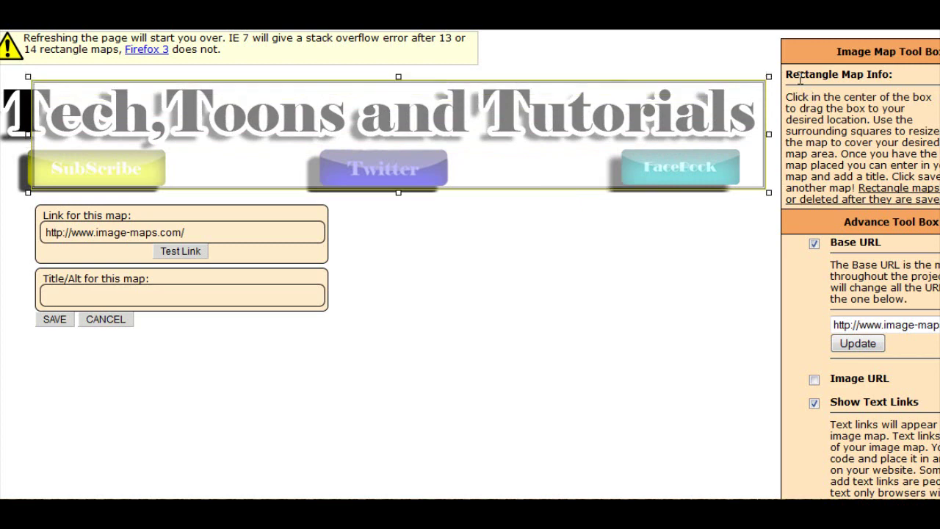
drag(28, 76, 0, 68)
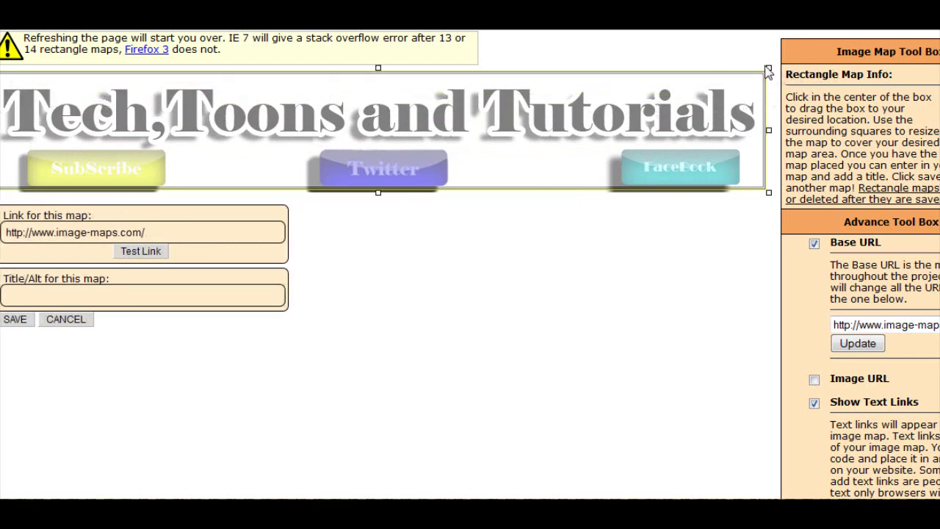
drag(768, 68, 178, 135)
drag(3, 136, 23, 142)
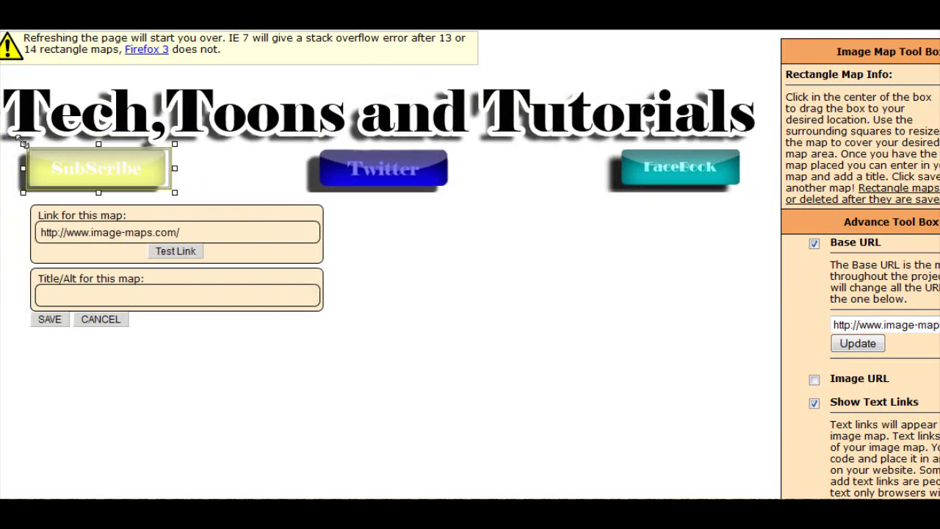
drag(174, 193, 172, 190)
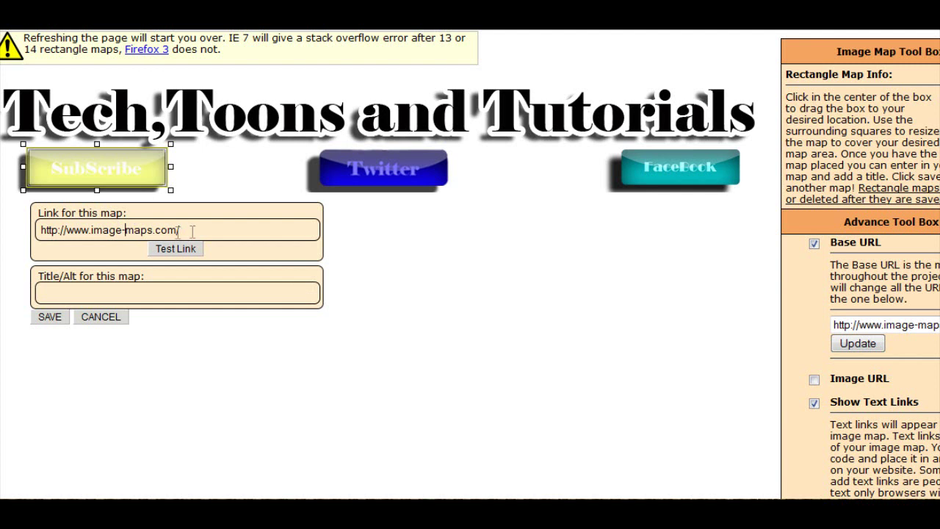
key(ctrl+a)
Replace the SubScribe area's default link with the copied YouTube channel URL.
key(BackSpace)
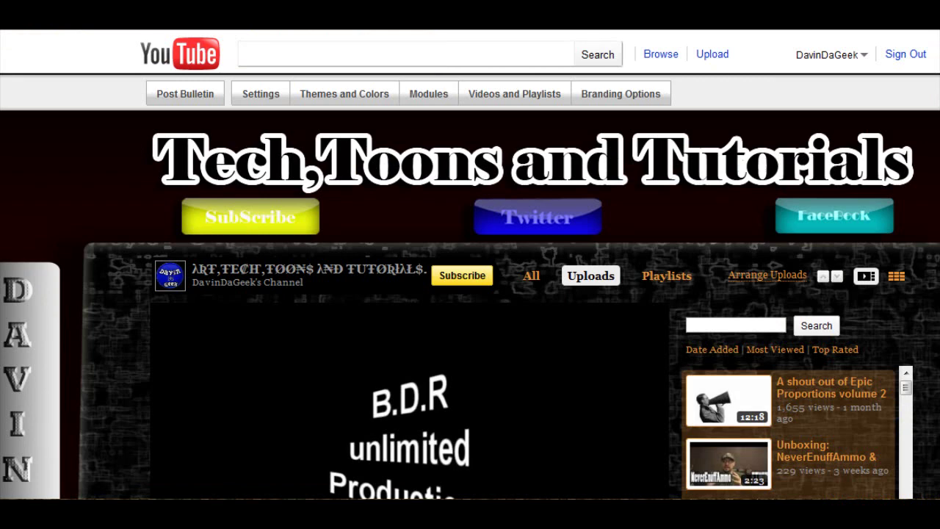
right_click(294, 54)
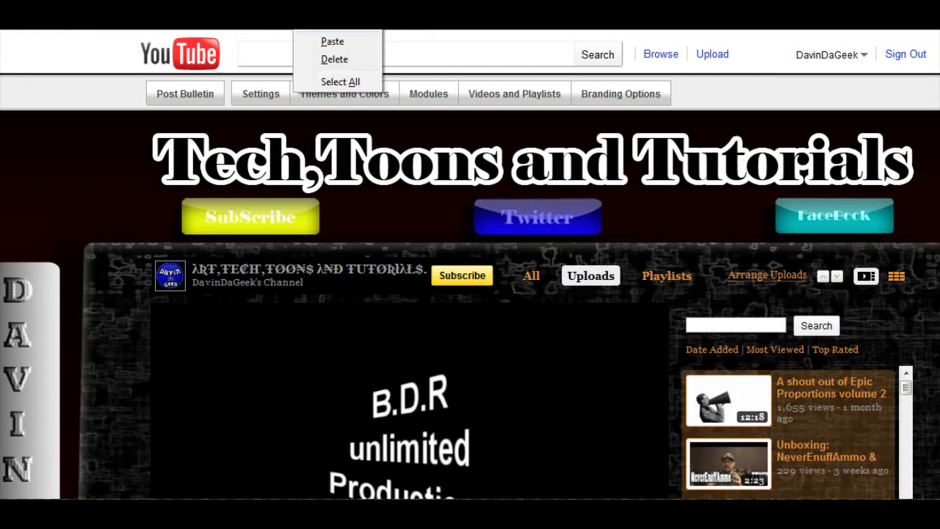
key(Escape)
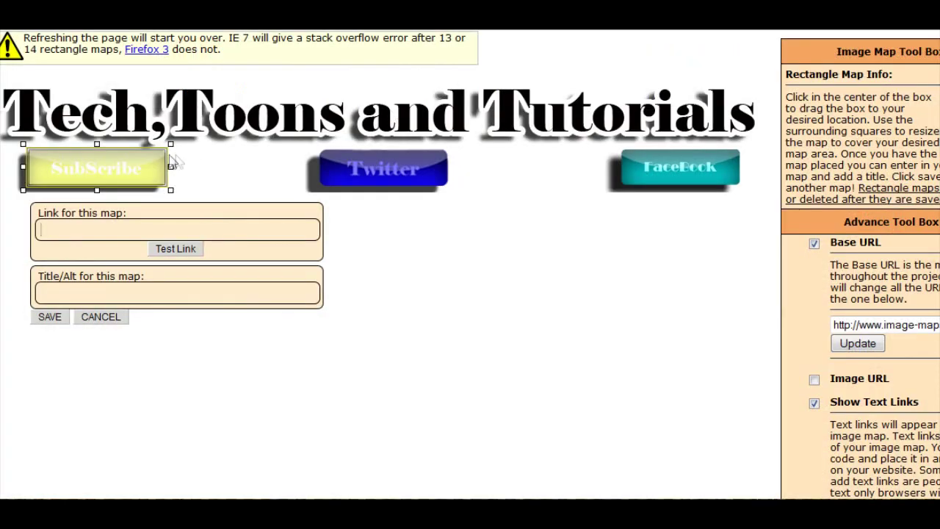
right_click(88, 230)
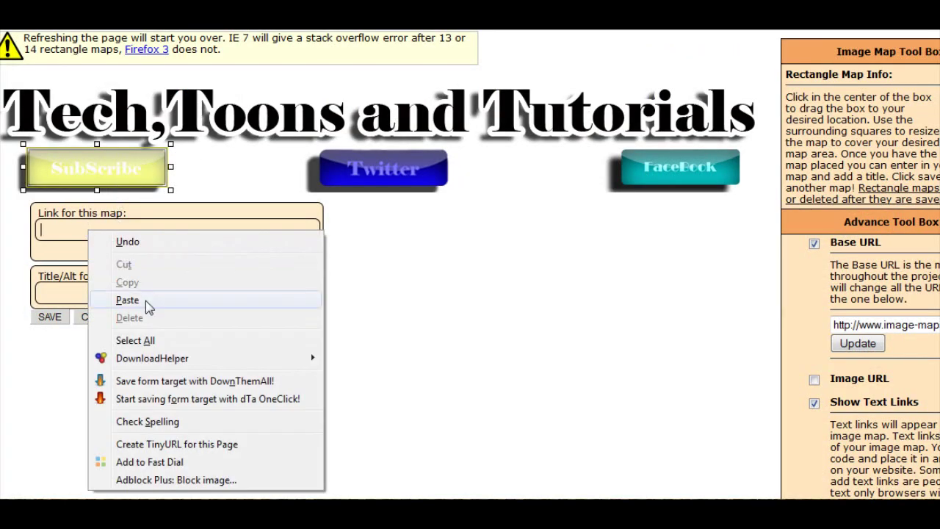
click(127, 300)
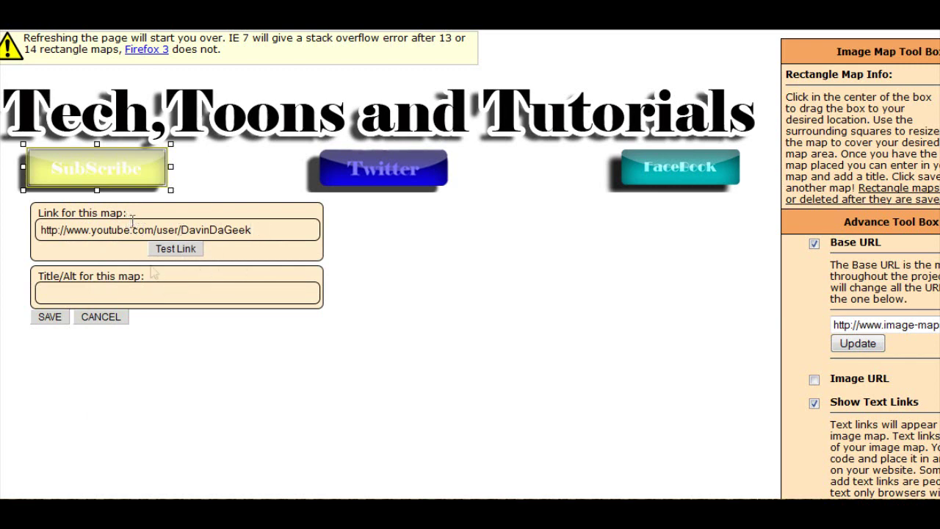
Save the SubScribe area and drop a new rectangle onto the Twitter button.
click(50, 317)
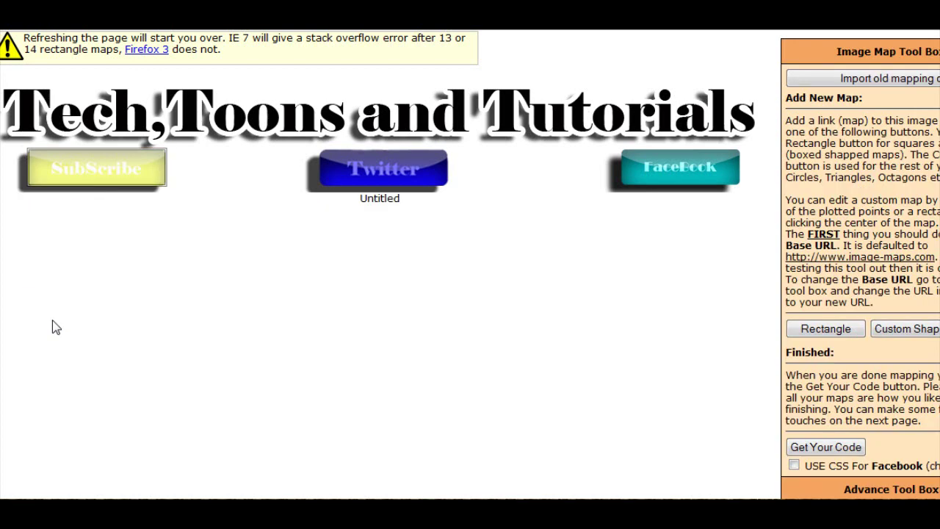
mouse_move(51, 169)
click(821, 332)
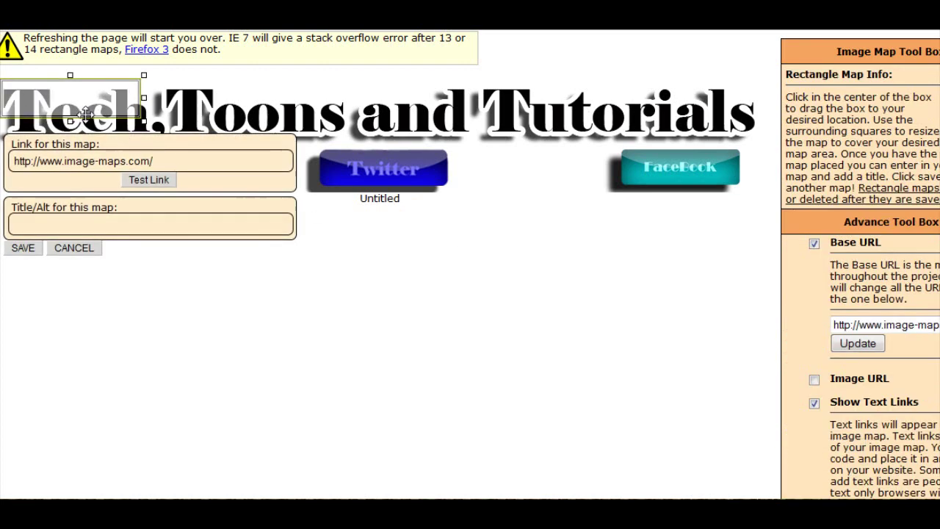
drag(105, 97, 356, 169)
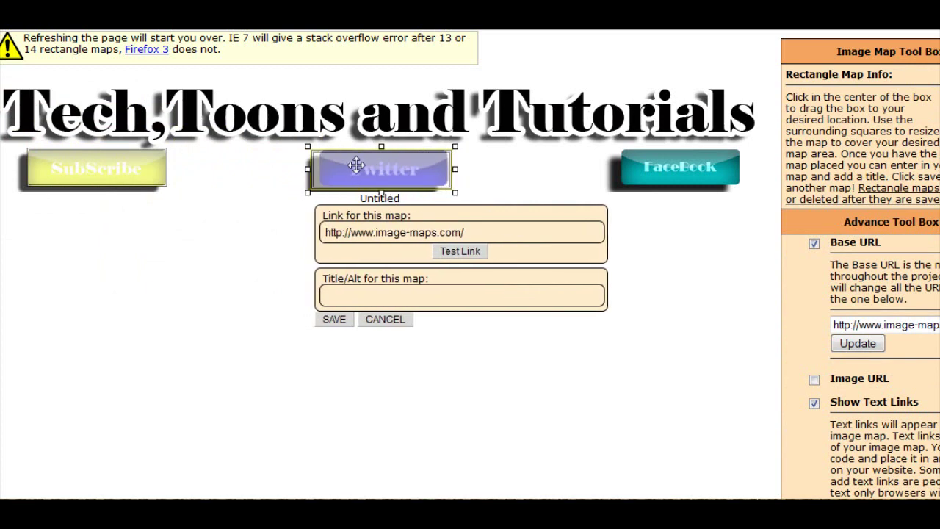
Trim the Twitter area to the button's edges and clear its default link.
drag(307, 146, 317, 142)
drag(456, 193, 451, 191)
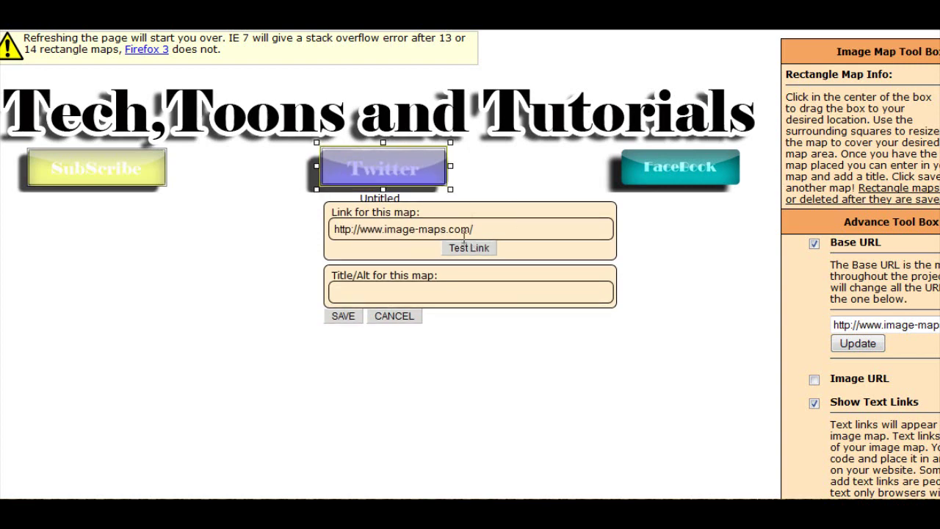
triple_click(473, 219)
key(BackSpace)
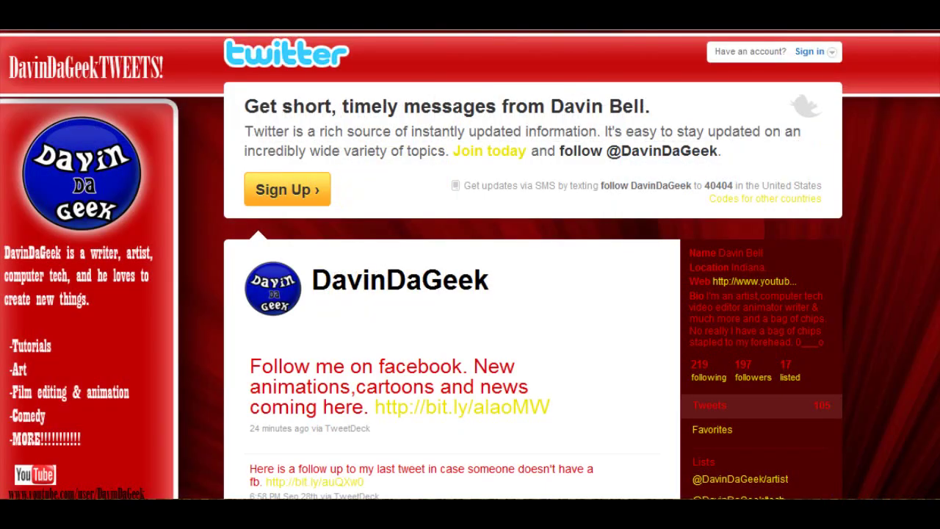
right_click(340, 30)
key(Escape)
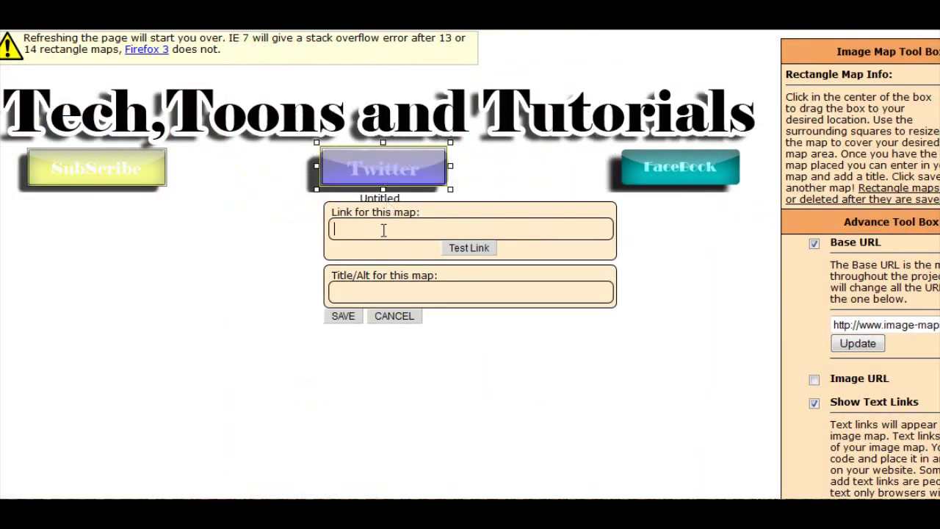
right_click(383, 230)
Link the Twitter area to the Twitter profile, save it, and copy the Facebook page URL.
click(419, 300)
click(351, 317)
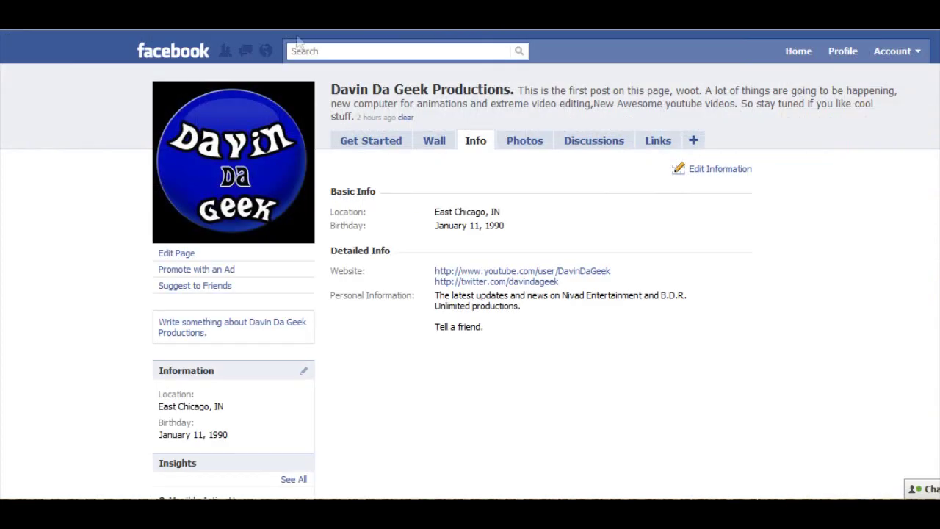
right_click(424, 37)
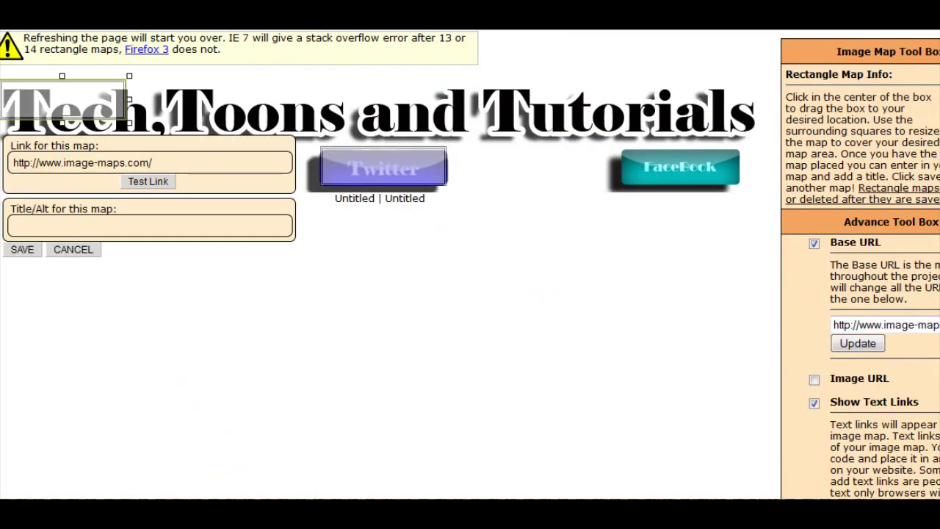
Place a rectangle over the FaceBook button, link it to the Facebook page URL, and save.
drag(22, 82, 639, 152)
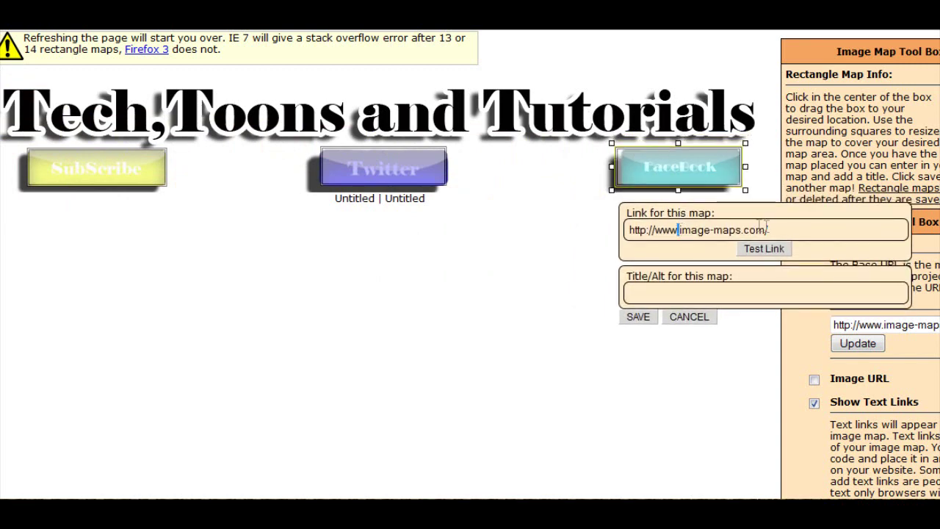
drag(764, 225, 556, 232)
right_click(677, 226)
click(711, 314)
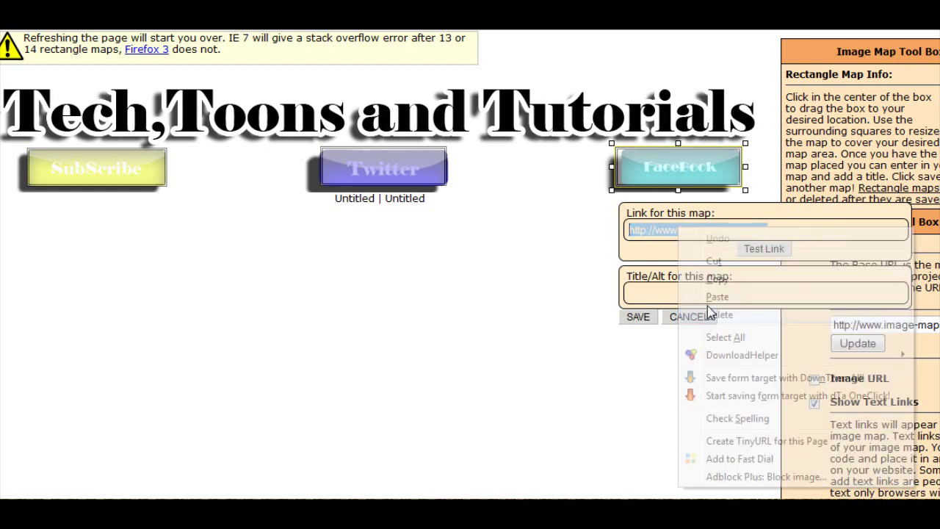
right_click(672, 234)
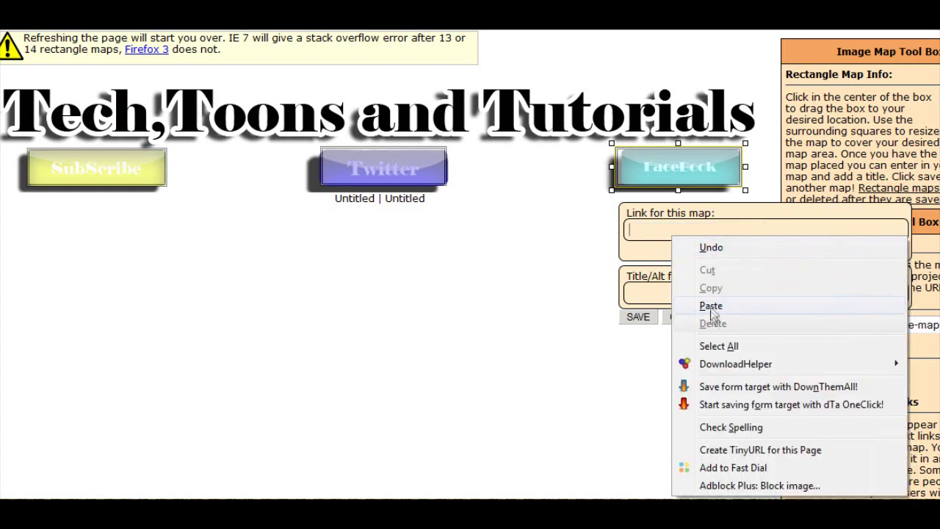
click(711, 313)
click(637, 319)
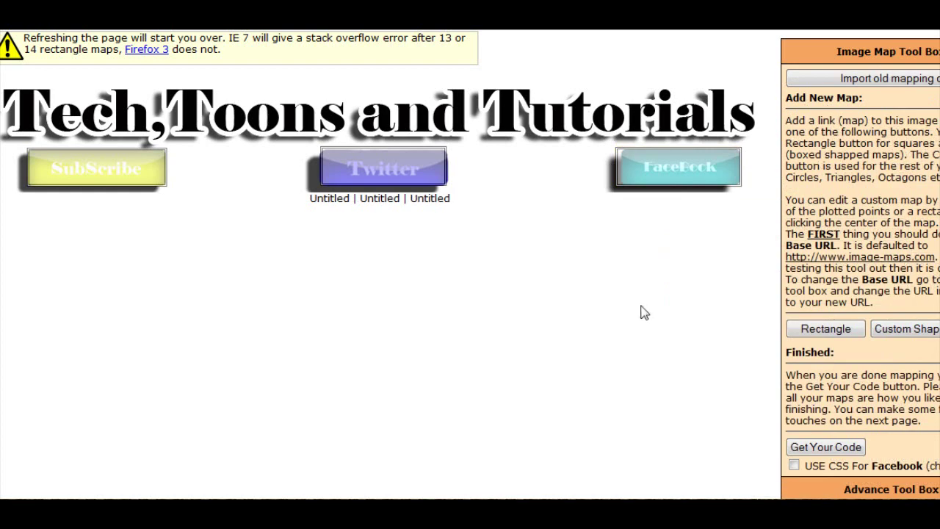
Generate the finished image-map code with Get Your Code.
mouse_move(174, 183)
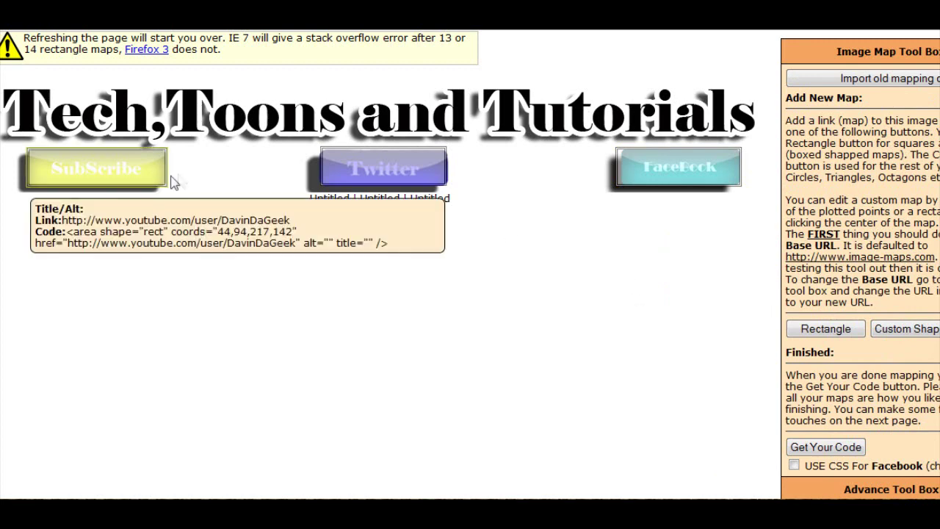
click(824, 448)
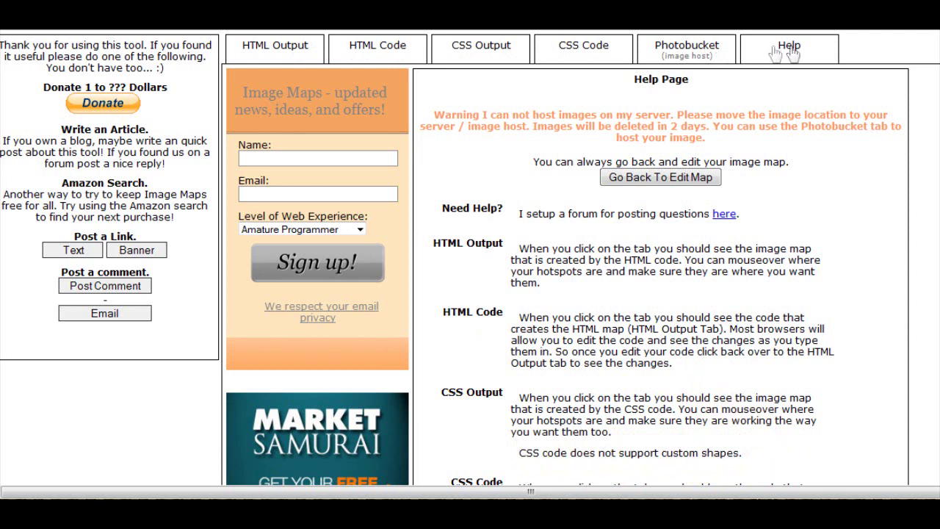
Compress the HTML image-map code onto one line and copy all of it.
click(362, 53)
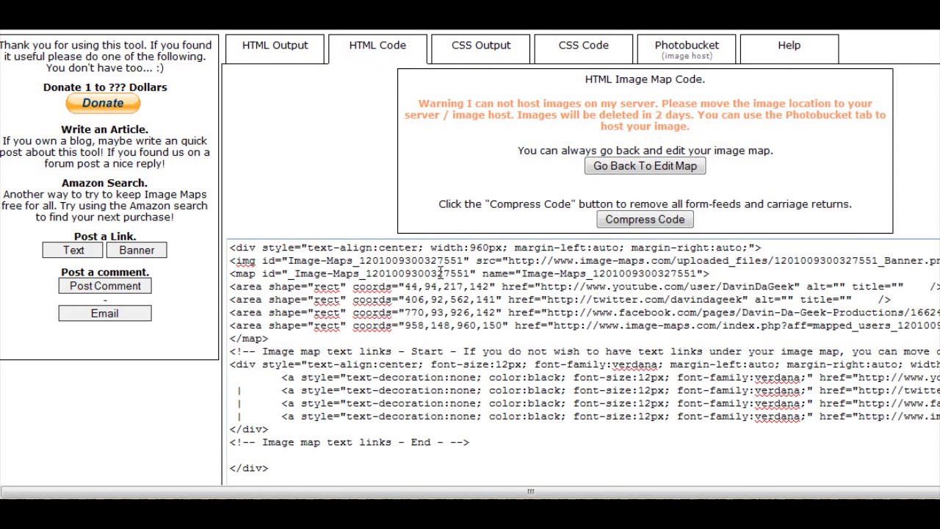
click(661, 220)
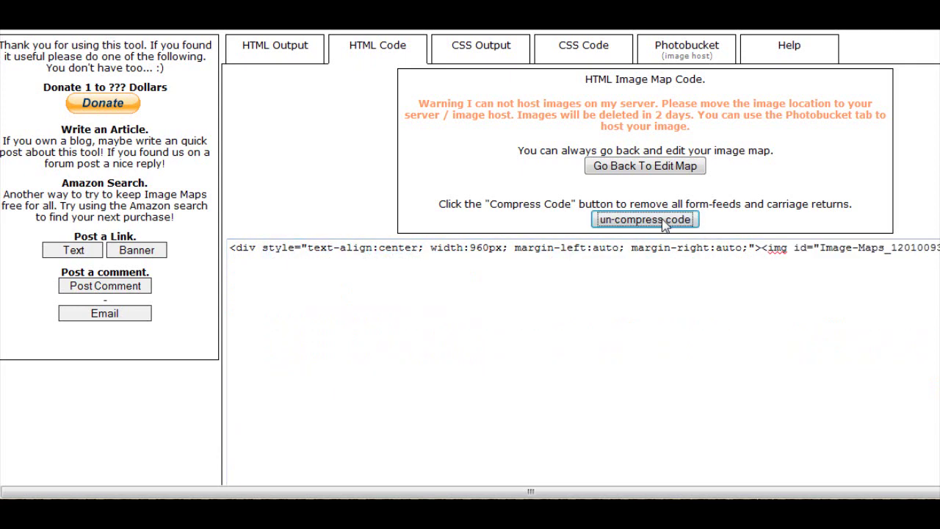
click(577, 247)
double_click(576, 246)
key(ctrl+a)
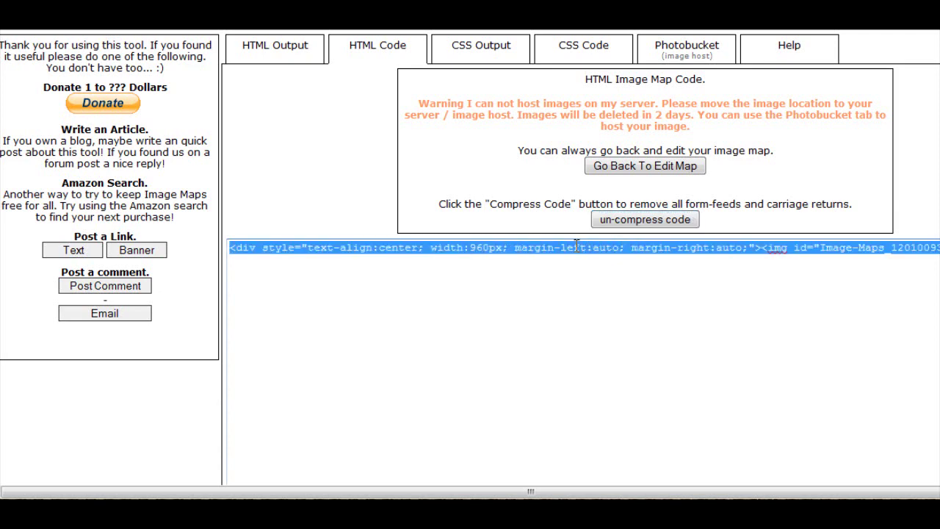
right_click(576, 247)
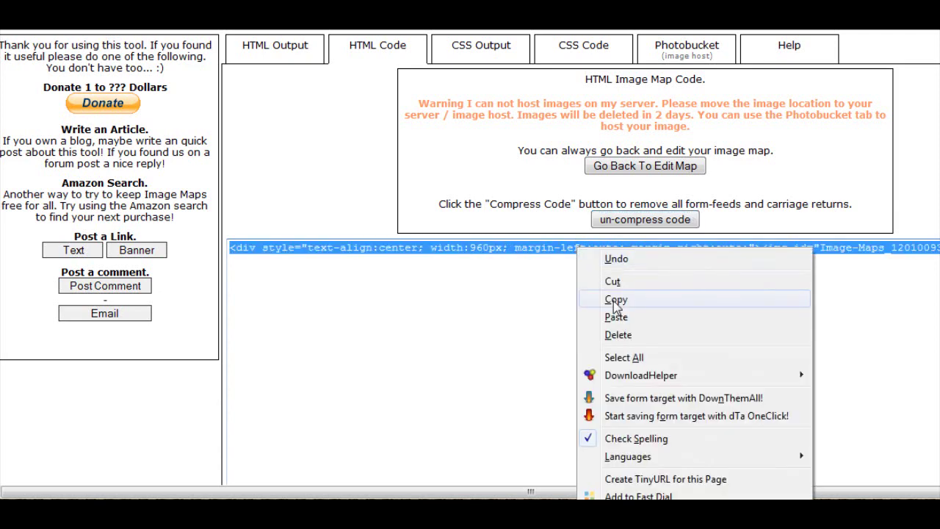
click(615, 300)
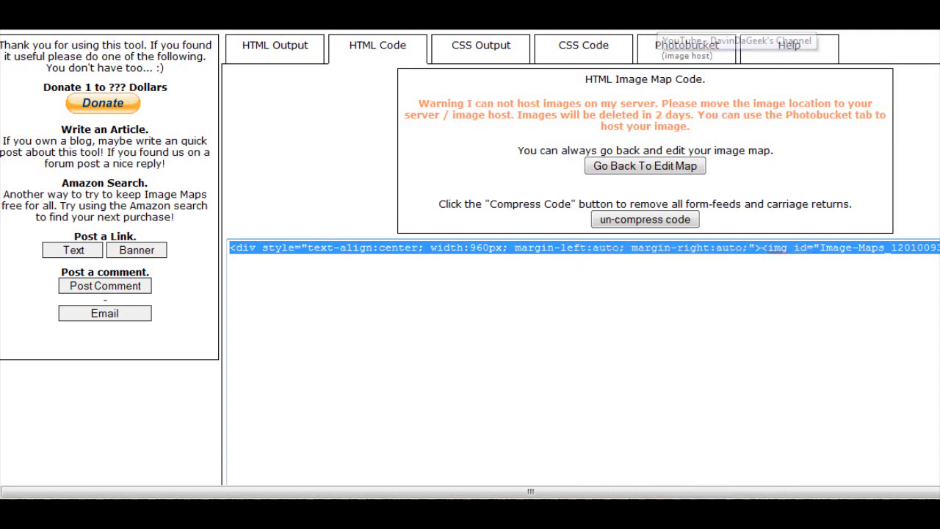
click(665, 28)
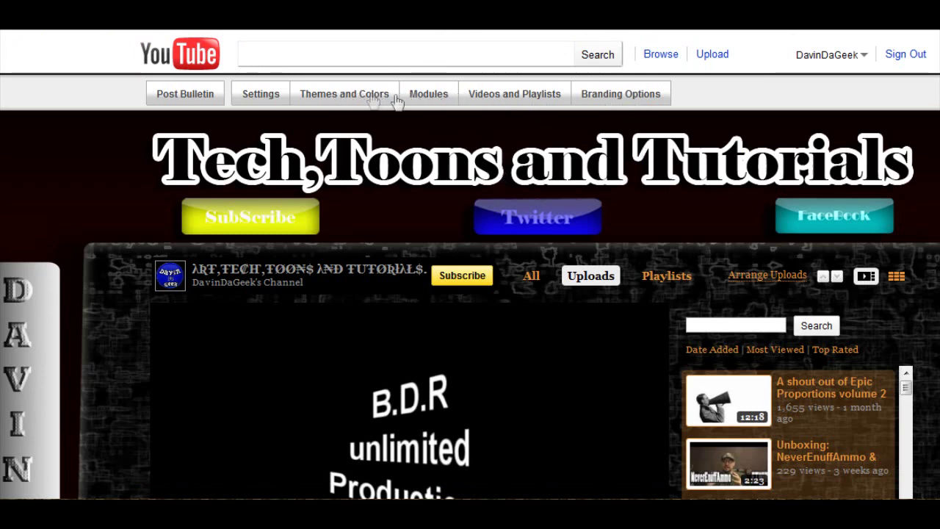
Delete the old banner image map code from the channel's Branding Options.
click(612, 97)
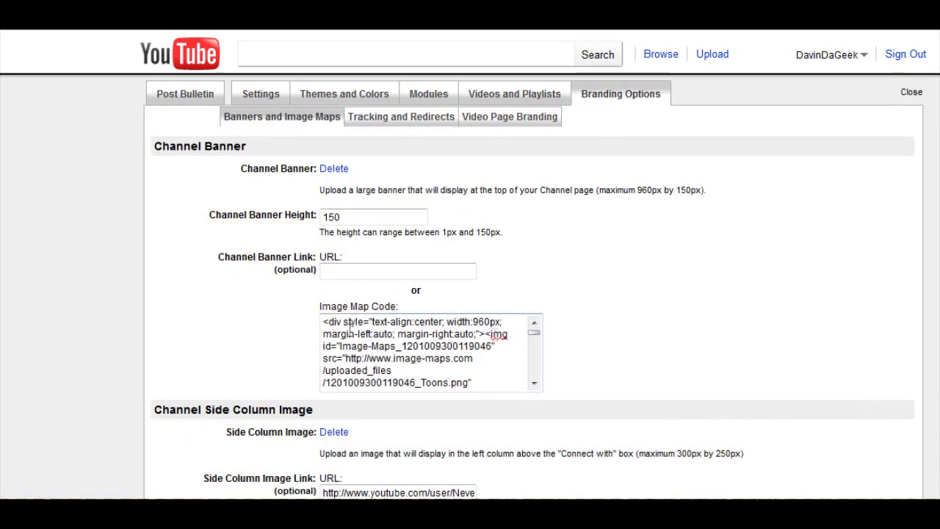
drag(323, 323, 488, 426)
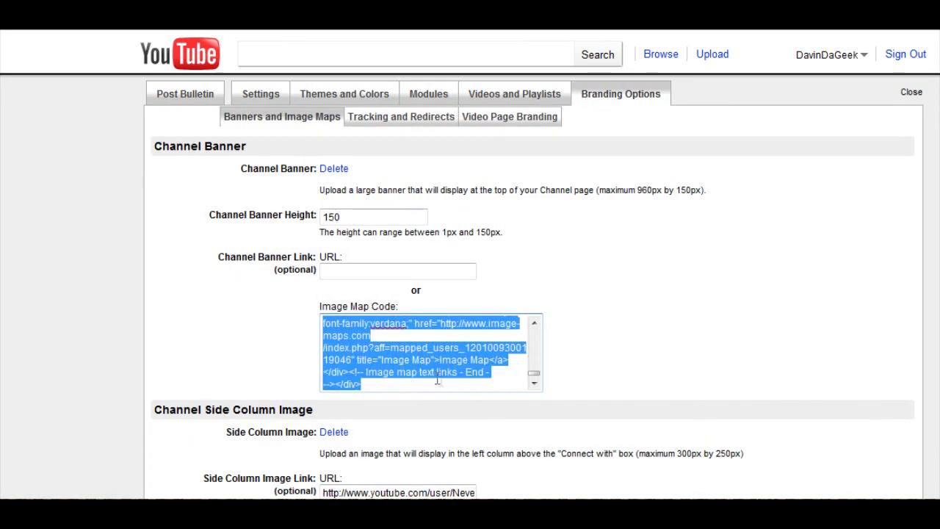
right_click(426, 360)
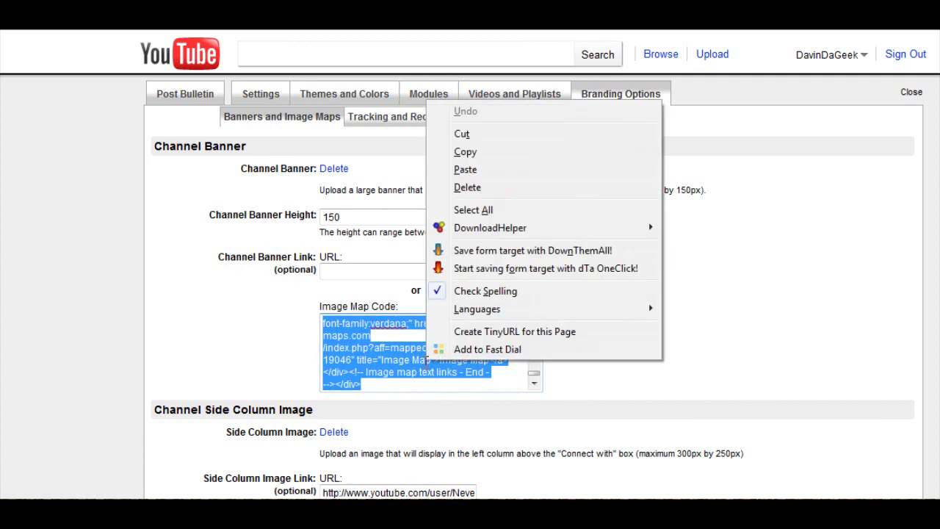
click(504, 192)
Paste the new image map code, save the branding changes, and close the panel.
right_click(376, 369)
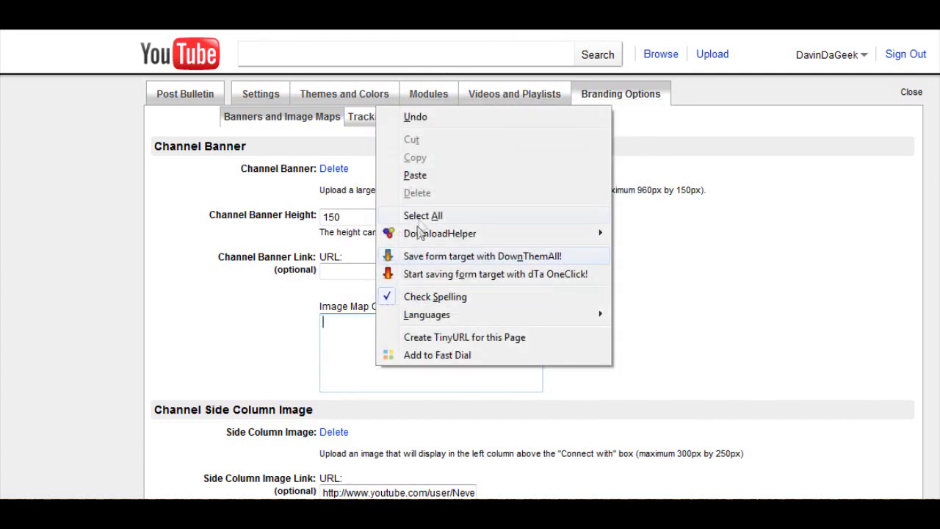
click(430, 181)
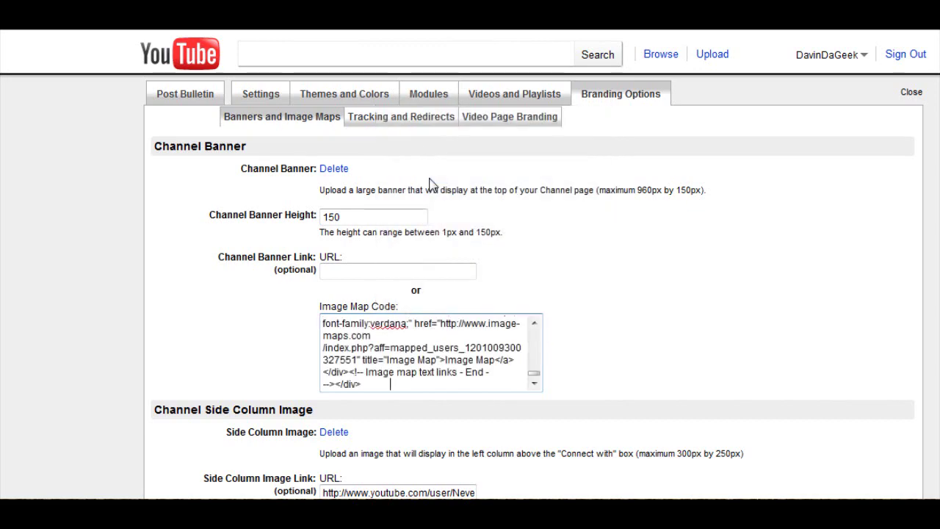
scroll(633, 346, down, 5)
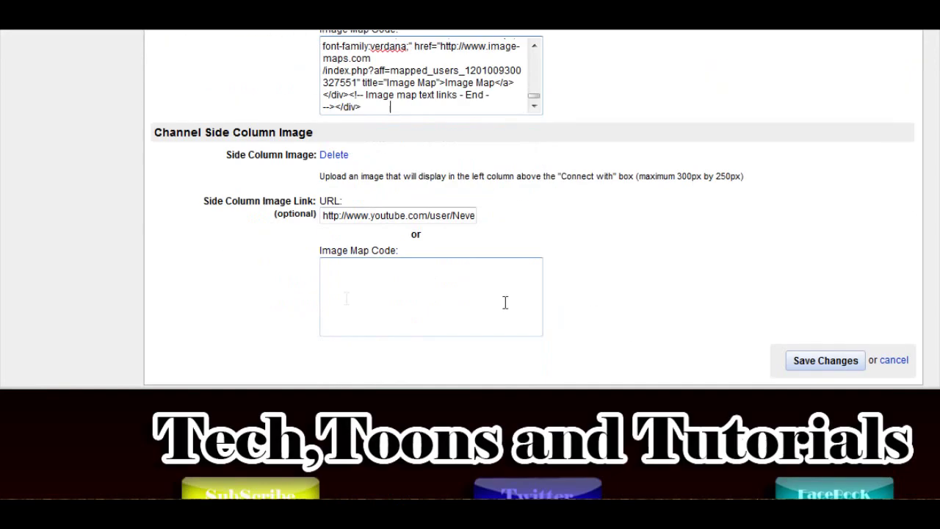
click(808, 366)
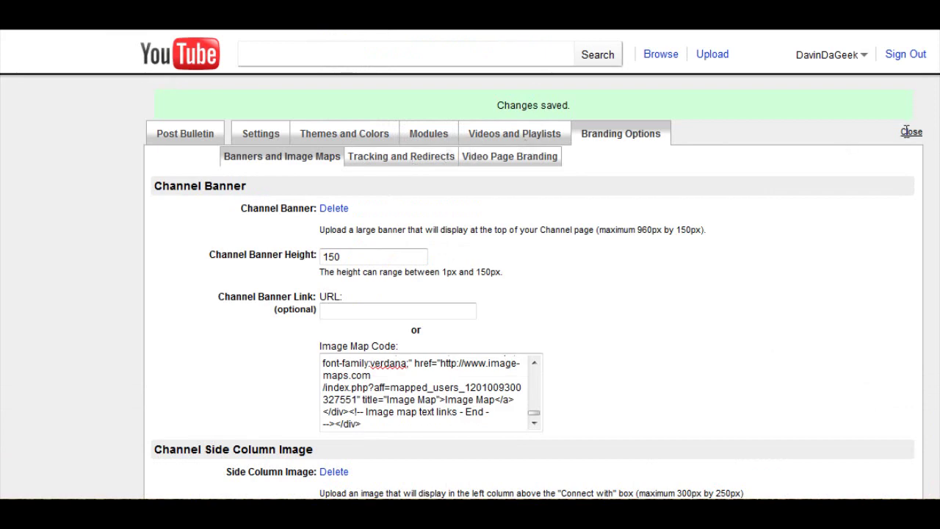
click(912, 132)
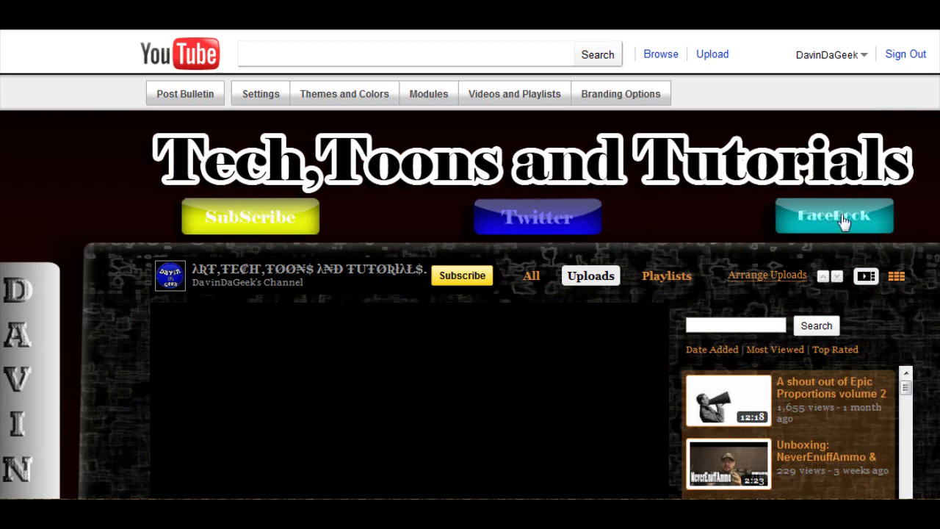
Click the banner's FaceBook area to confirm it opens the channel's Facebook fan page.
click(842, 220)
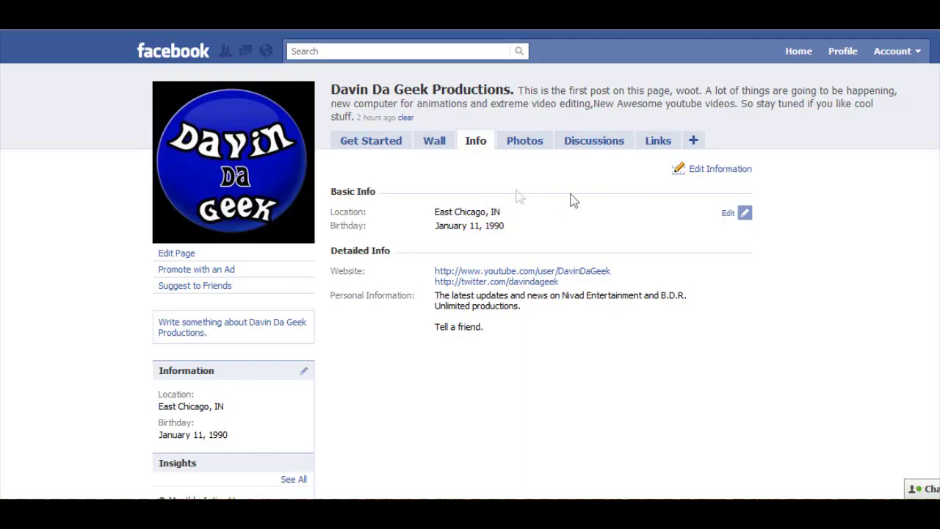
click(441, 145)
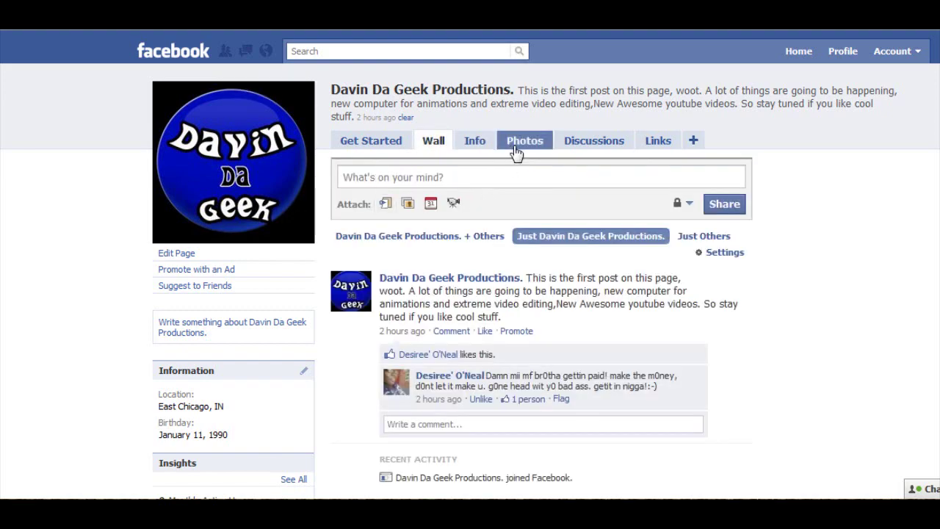
click(476, 142)
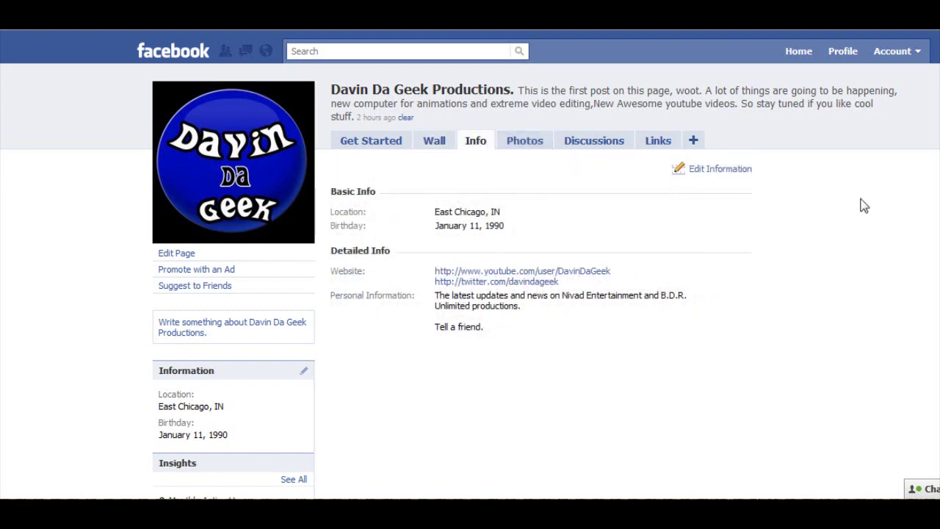